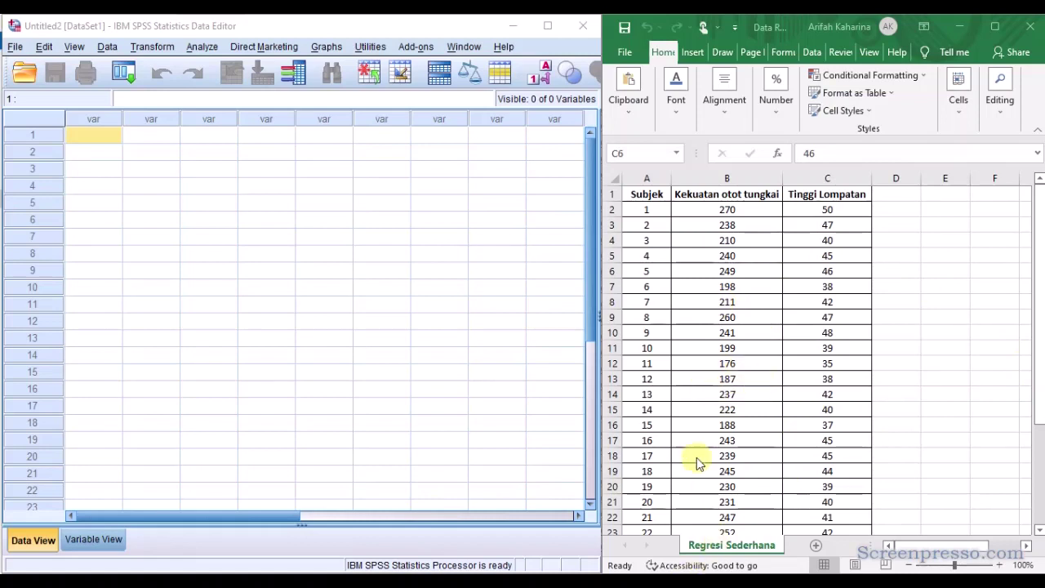
# Define a variable named X in the Variable View and set its decimals to 0.
pyautogui.hotkey('ctrl', 't')
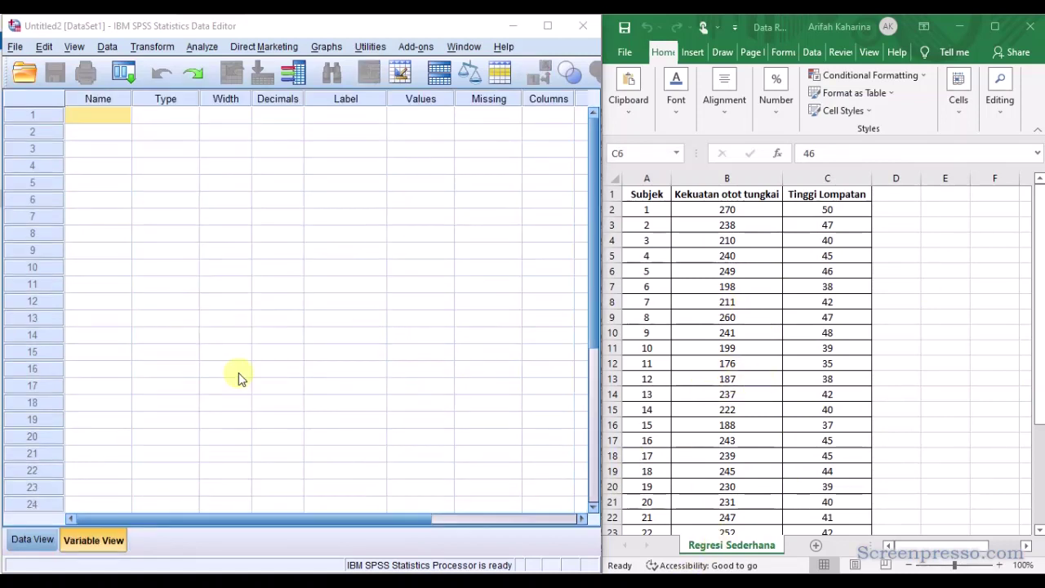
pyautogui.click(104, 539)
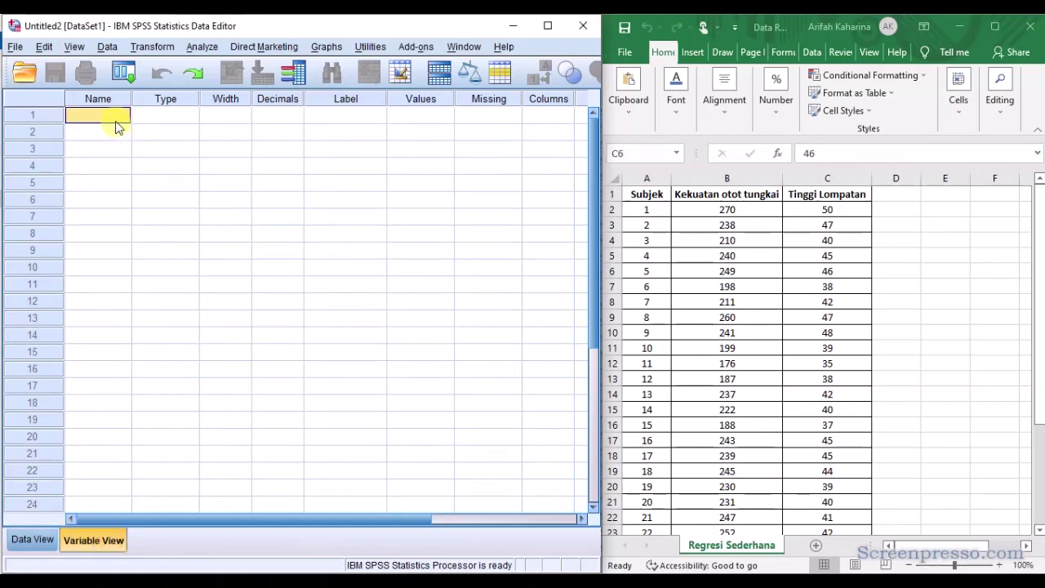
pyautogui.write('X')
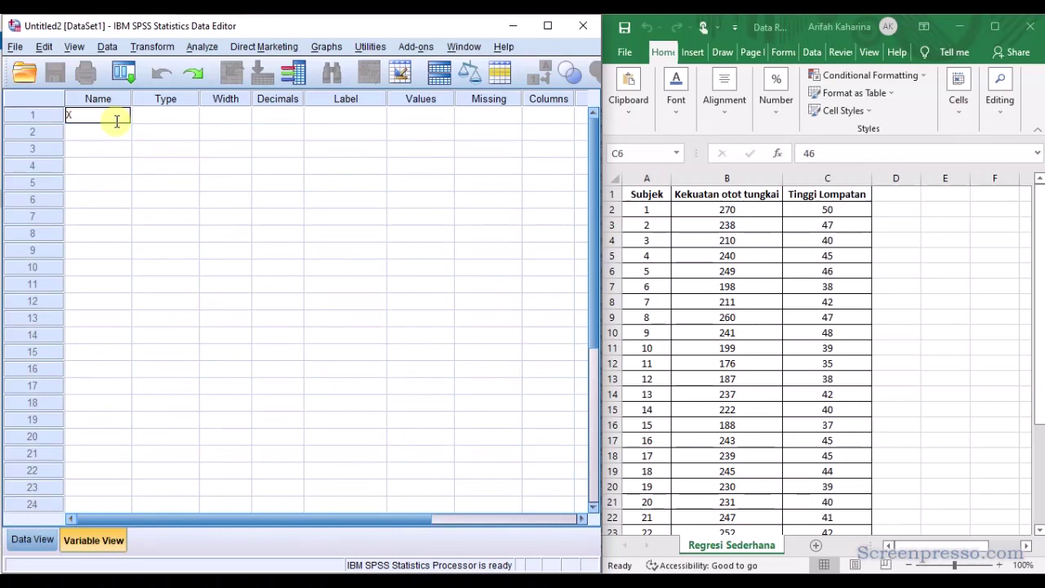
pyautogui.press('Tab')
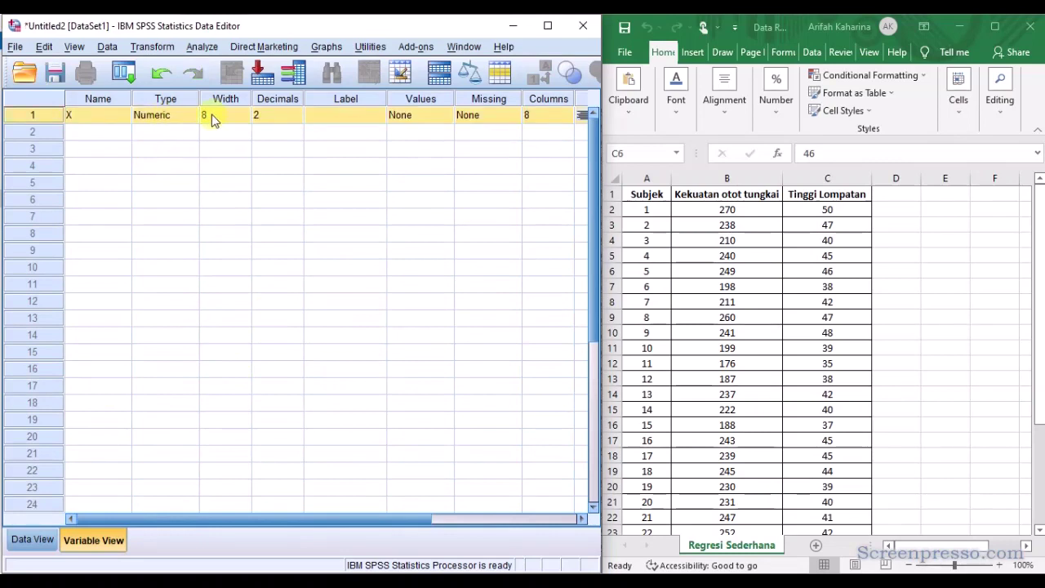
pyautogui.click(270, 116)
pyautogui.doubleClick(296, 121)
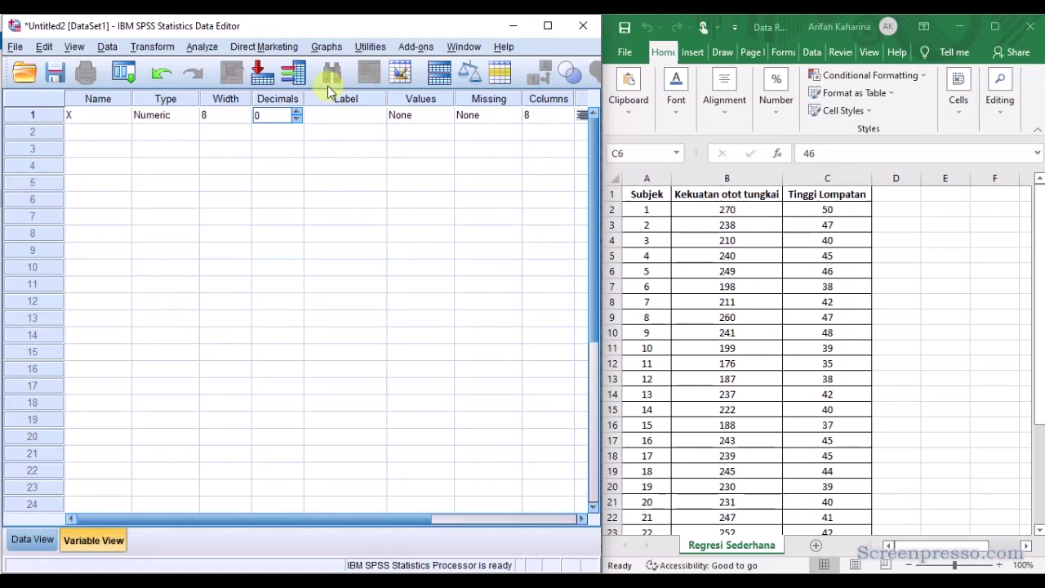
# Label variable X "Kekuatan otot tungkai" and set its measurement level to Scale.
pyautogui.click(346, 115)
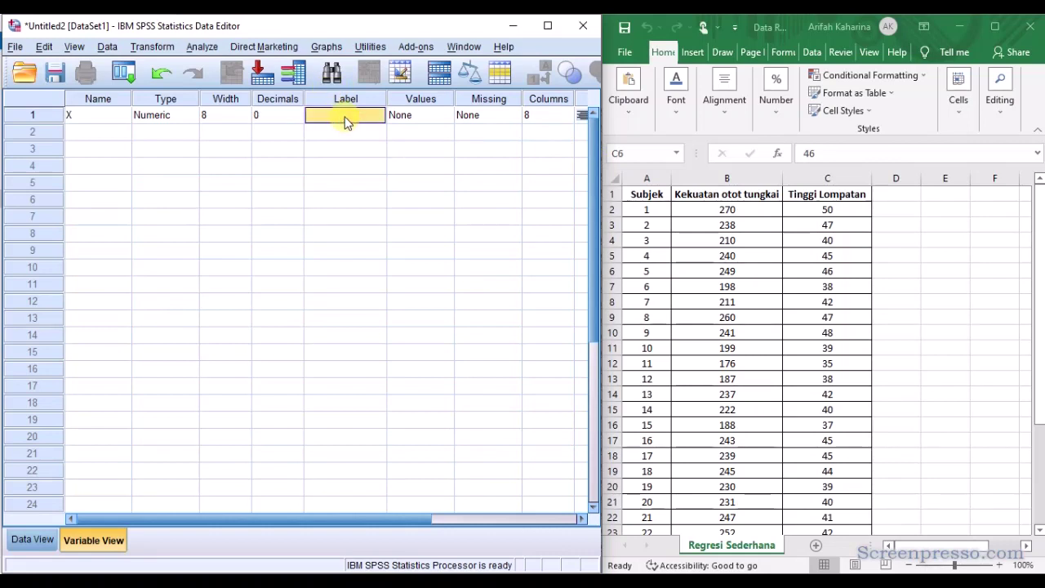
pyautogui.write('K')
pyautogui.write('ekuatan otot tungkai')
pyautogui.press('Tab')
pyautogui.press('Tab')
pyautogui.press('Tab')
pyautogui.press('Tab')
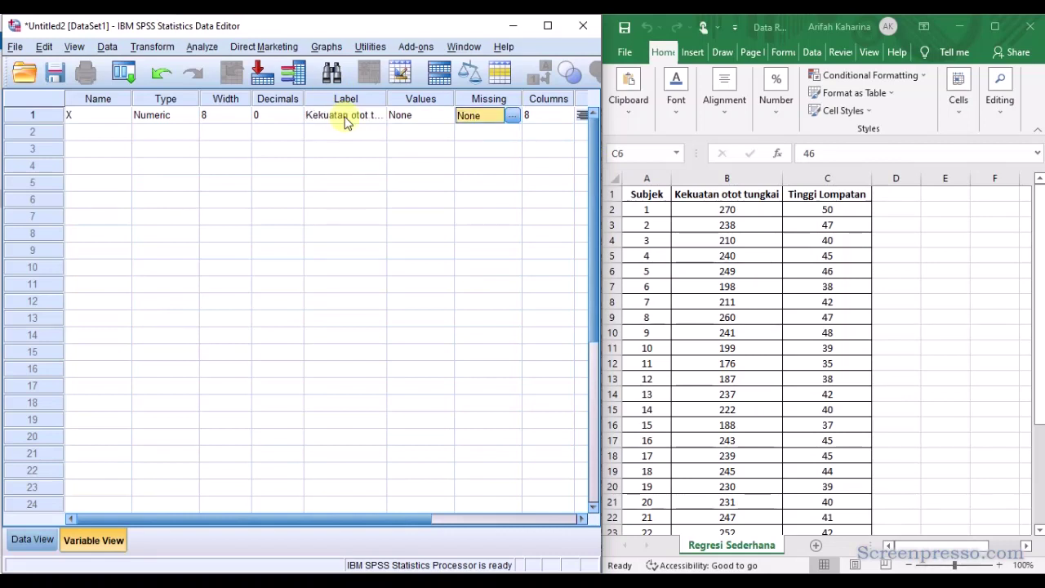
pyautogui.press('Tab')
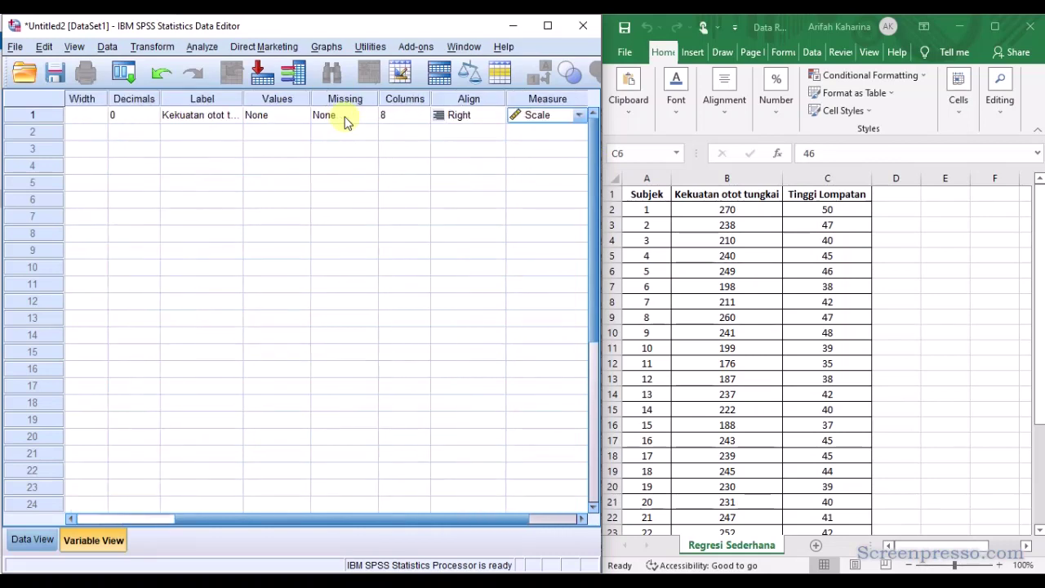
# Add a second variable named Y in the row below X.
pyautogui.press('Down')
pyautogui.press('Left')
pyautogui.press('Left')
pyautogui.press('Left')
pyautogui.press('Left')
pyautogui.press('Left')
pyautogui.press('Left')
pyautogui.press('Left')
pyautogui.press('Left')
pyautogui.press('Left')
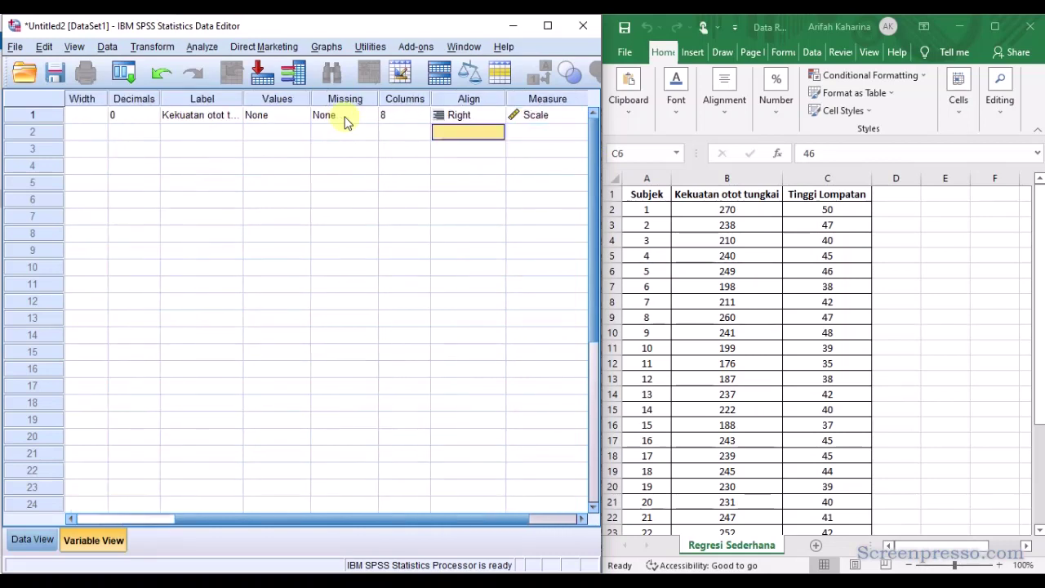
pyautogui.write('Y')
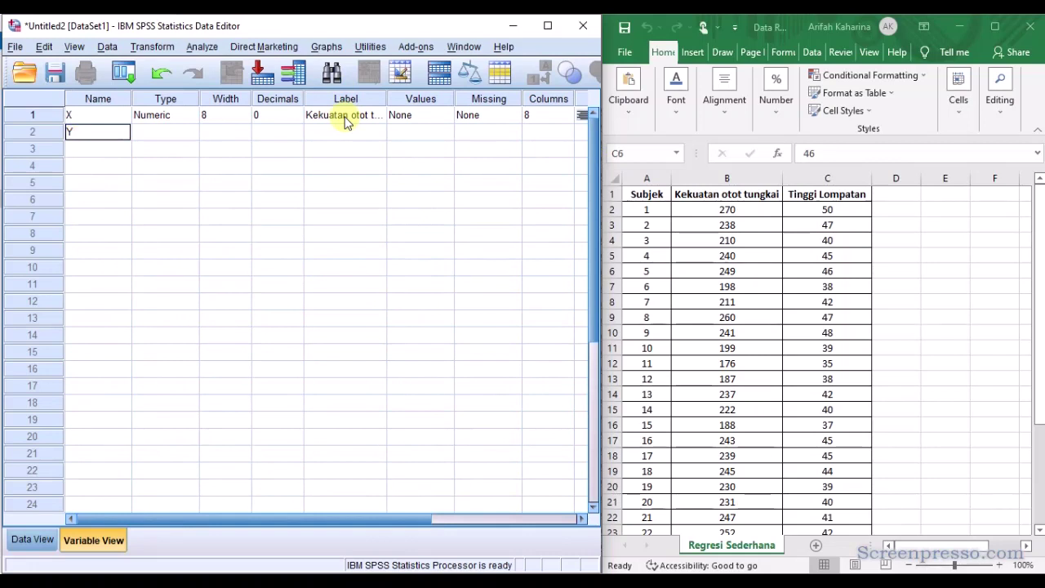
pyautogui.press('Tab')
pyautogui.press('Tab')
pyautogui.press('Tab')
pyautogui.press('Tab')
pyautogui.press('Tab')
pyautogui.press('Tab')
pyautogui.press('Tab')
pyautogui.press('Tab')
pyautogui.press('Tab')
pyautogui.press('Tab')
# Set the number of decimals for variable Y to 0.
pyautogui.press('Left')
pyautogui.press('Left')
pyautogui.press('Left')
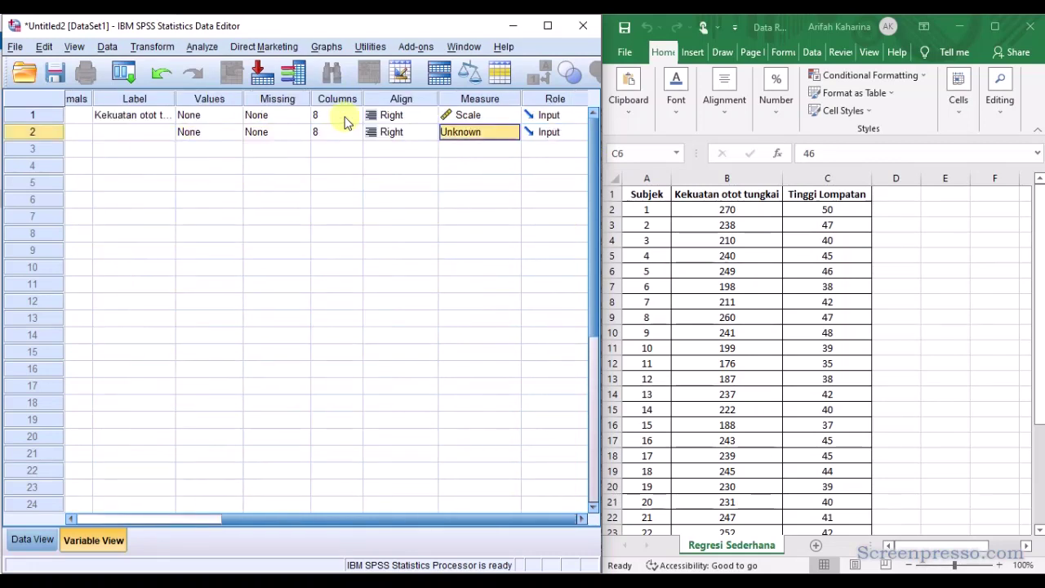
pyautogui.press('Left')
pyautogui.press('Left')
pyautogui.press('Left')
pyautogui.press('Left')
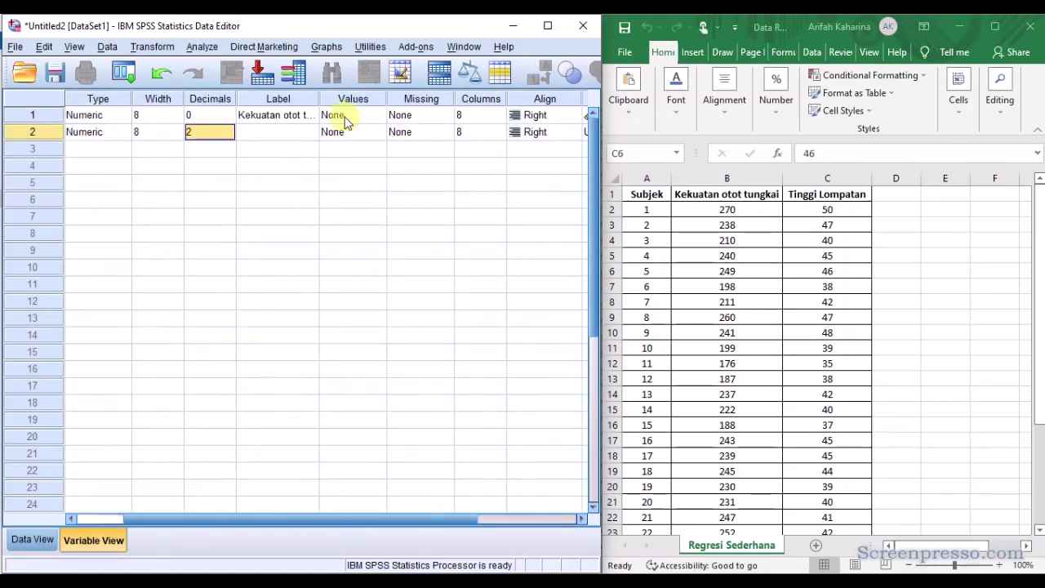
pyautogui.click(229, 136)
pyautogui.click(229, 135)
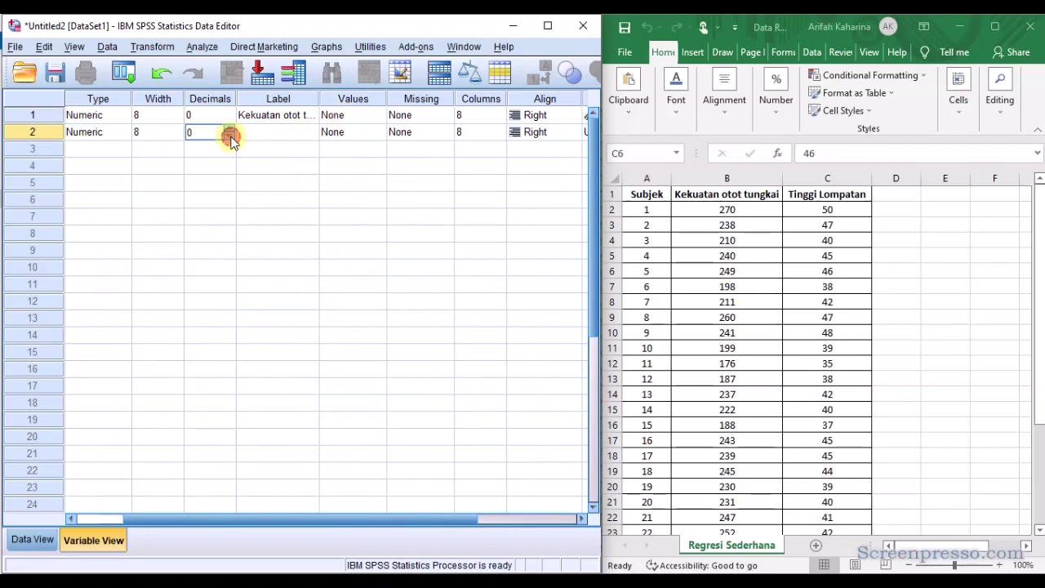
# Label variable Y "Tinggi lompatan" and set its measurement level to Scale.
pyautogui.click(267, 136)
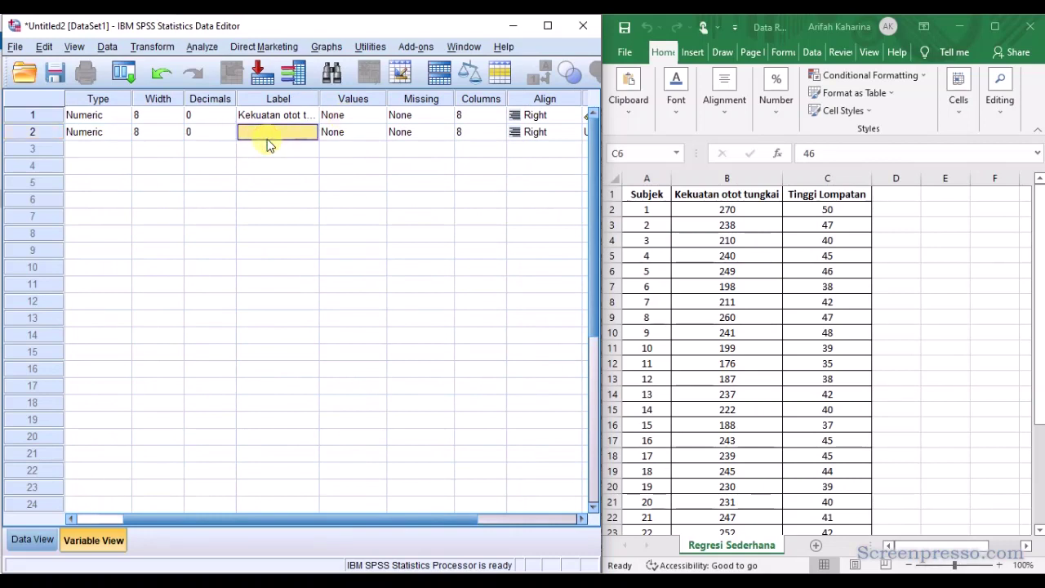
pyautogui.write('T')
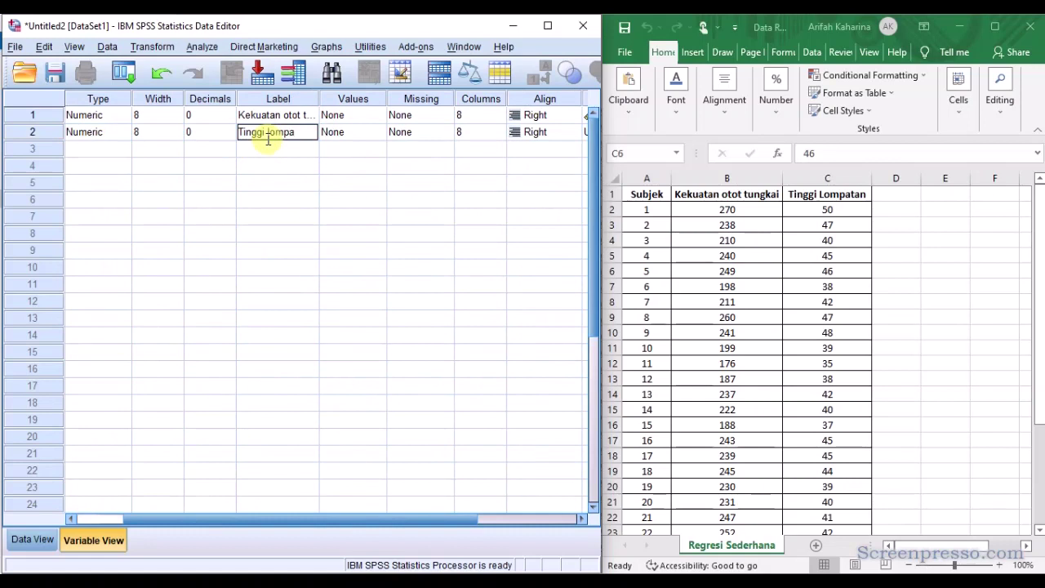
pyautogui.write('inggi lompatan')
pyautogui.press('Tab')
pyautogui.press('Tab')
pyautogui.press('Tab')
pyautogui.press('Tab')
pyautogui.press('Tab')
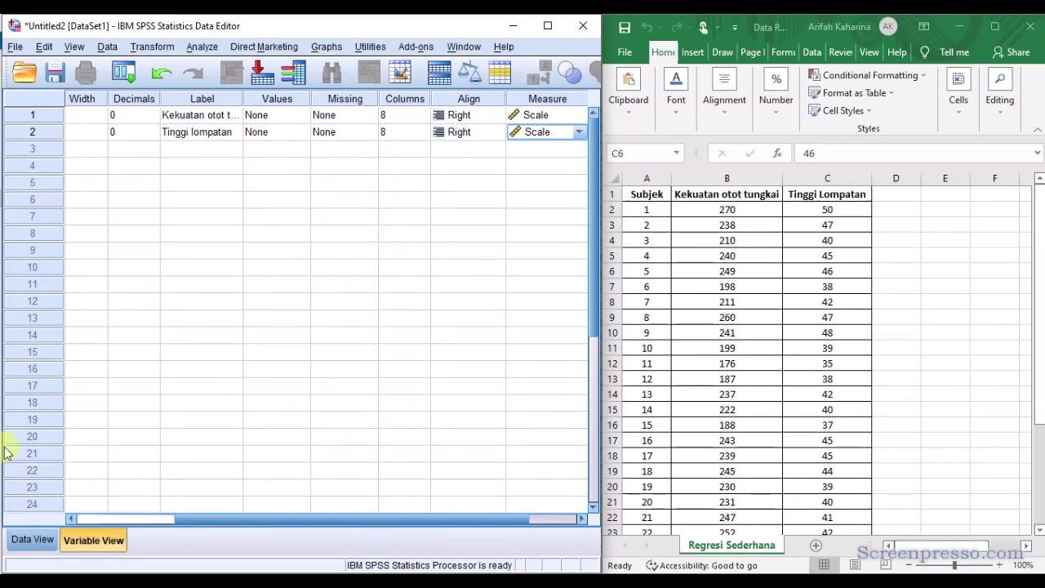
# Show the Data View, then switch to the Excel sheet and copy all Kekuatan otot tungkai and Tinggi Lompatan values, B2:C31, without headers.
pyautogui.click(36, 545)
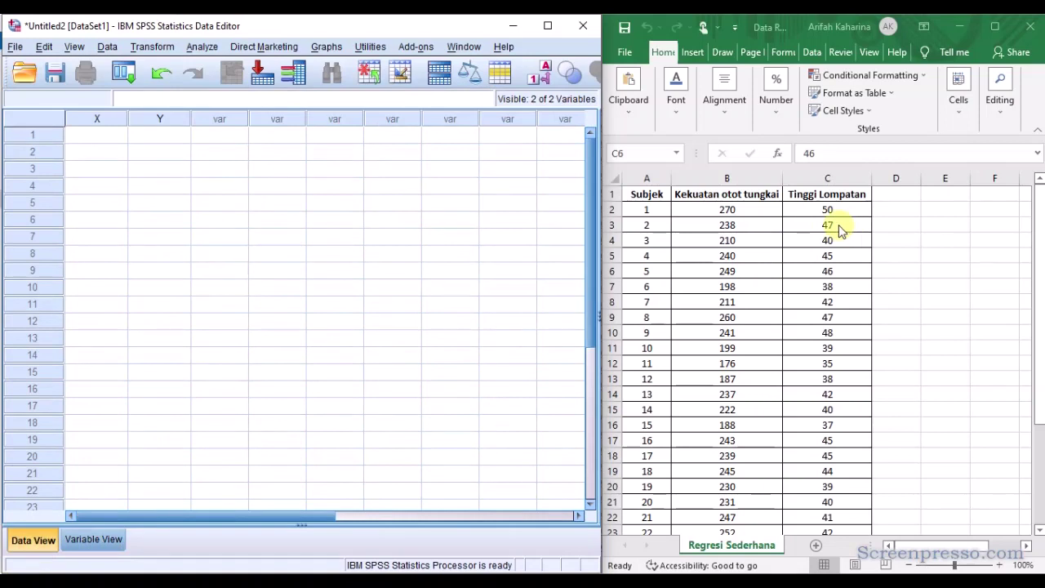
pyautogui.click(746, 208)
pyautogui.click(746, 208)
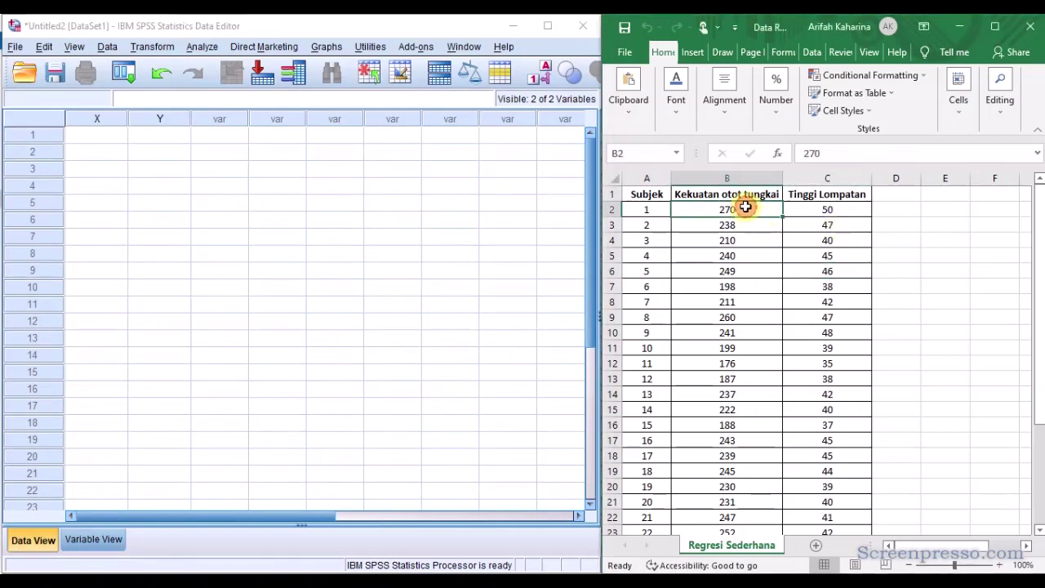
pyautogui.hotkey('ctrl', 'shift', 'Right')
pyautogui.hotkey('ctrl', 'shift', 'Down')
pyautogui.hotkey('ctrl', 'c')
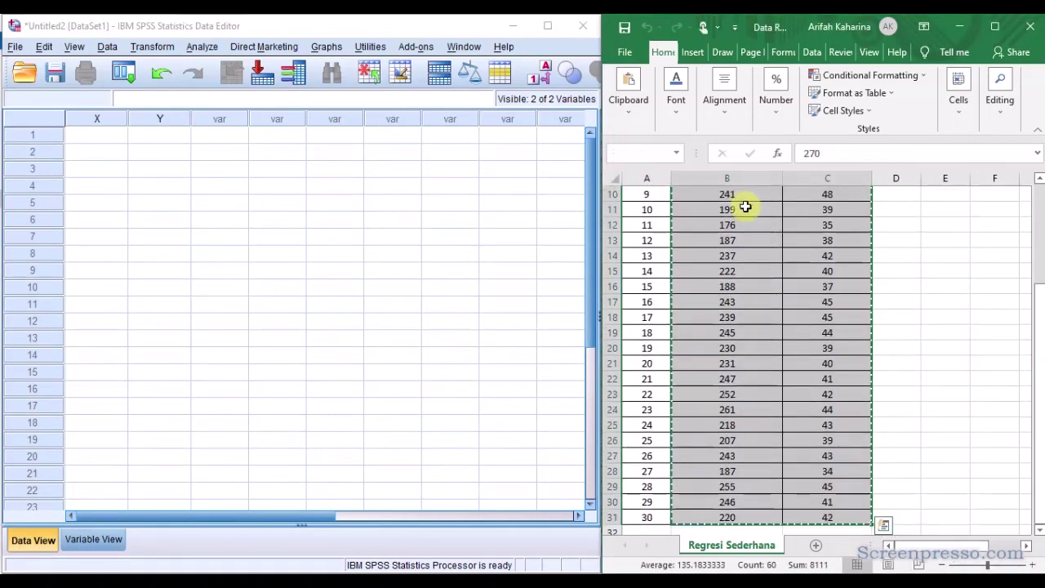
# Paste the copied values into the SPSS data grid starting at row 1 of X, and maximize the Data Editor.
pyautogui.click(105, 134)
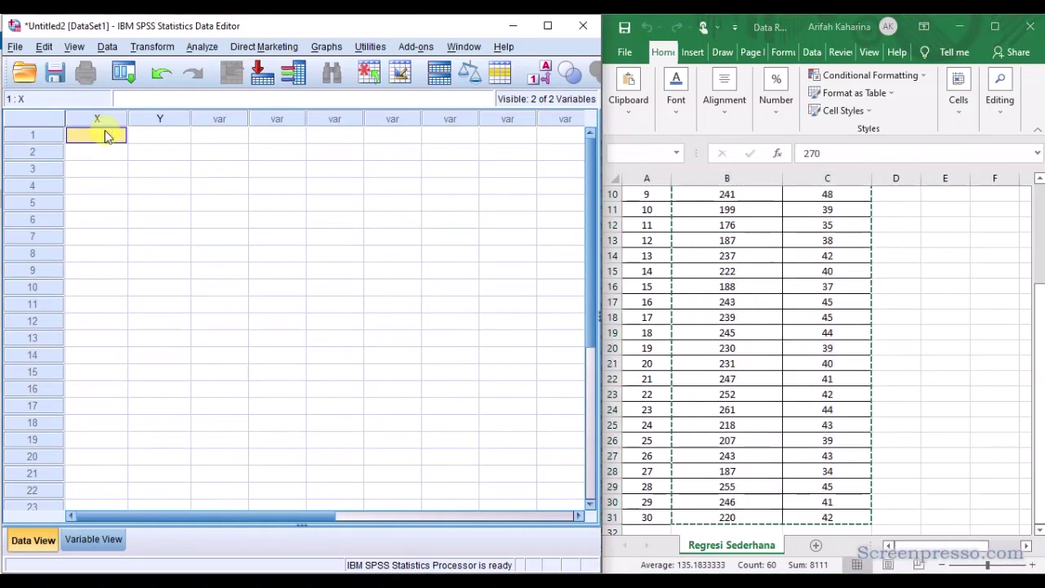
pyautogui.rightClick(105, 135)
pyautogui.click(157, 180)
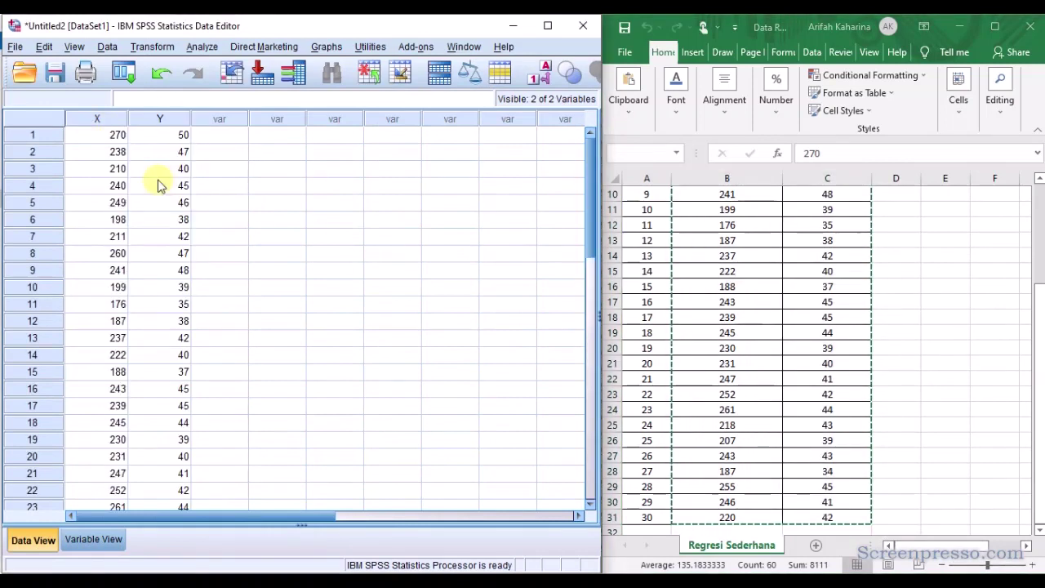
pyautogui.click(549, 27)
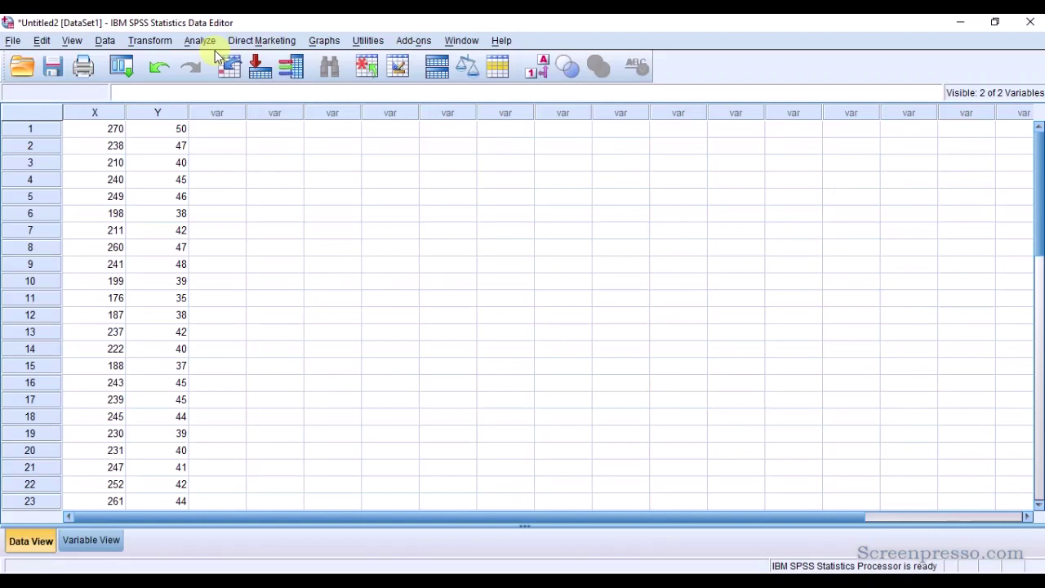
# Set up a Linear Regression with Kekuatan otot tungkai [X] as the independent and Tinggi lompatan [Y] as the dependent variable.
pyautogui.click(201, 42)
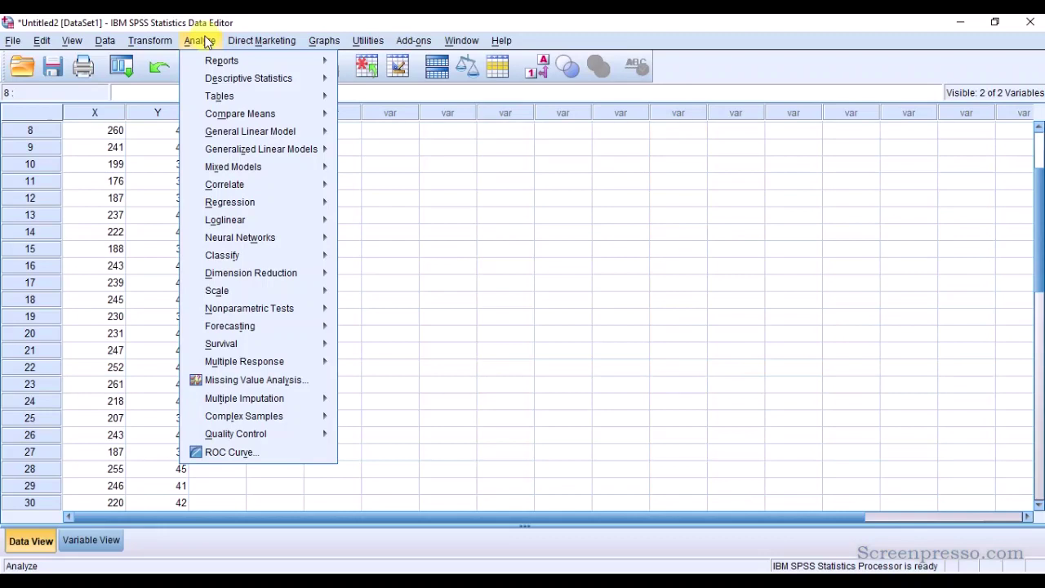
pyautogui.click(205, 43)
pyautogui.click(204, 40)
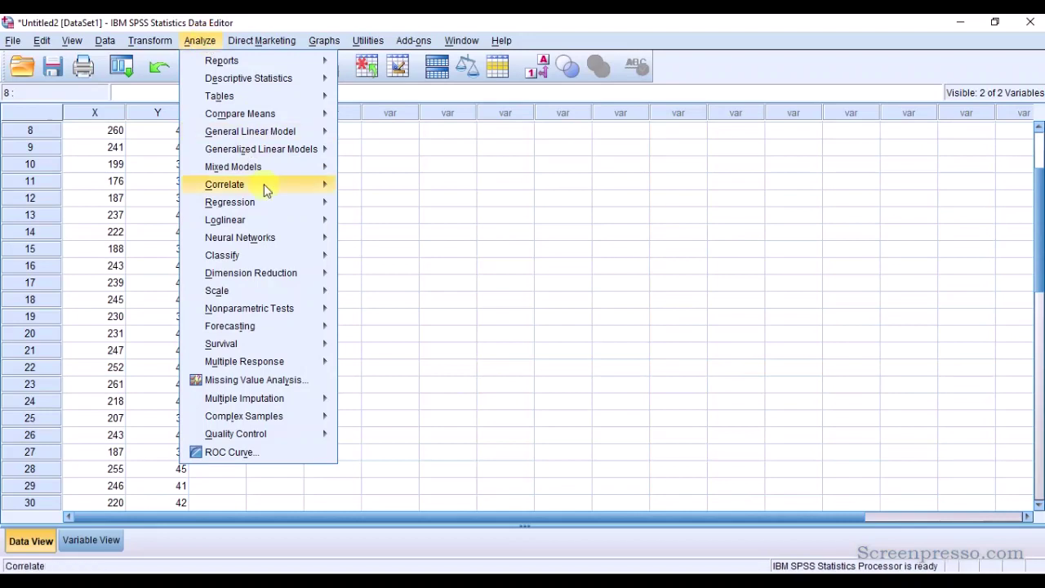
pyautogui.moveTo(276, 204)
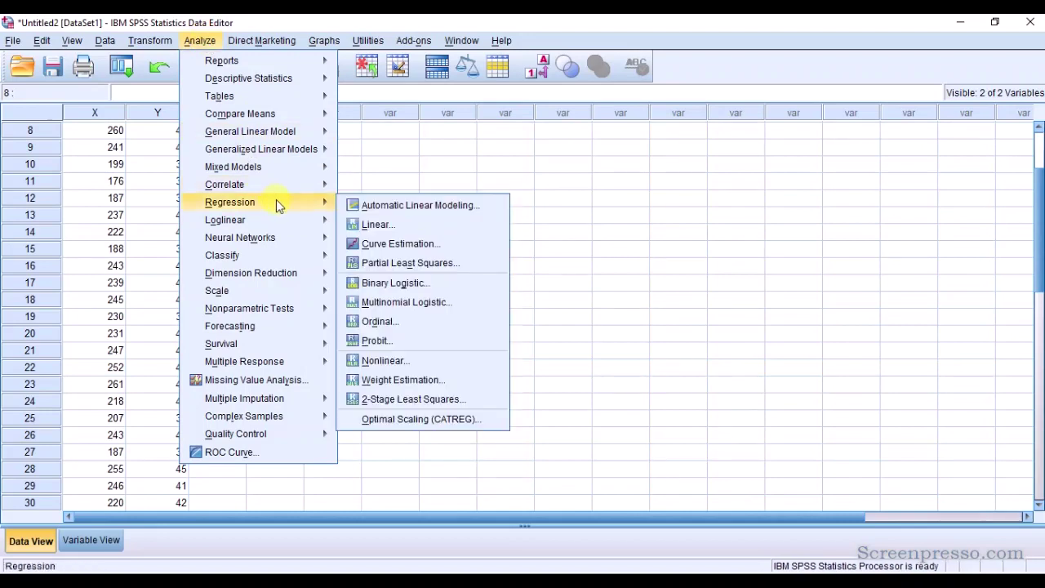
pyautogui.click(377, 224)
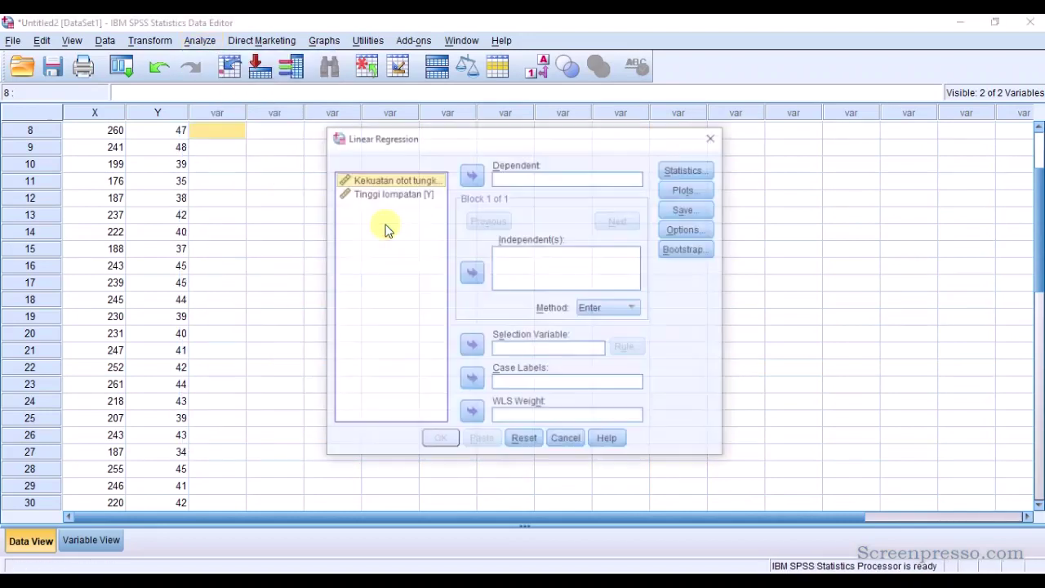
pyautogui.click(429, 181)
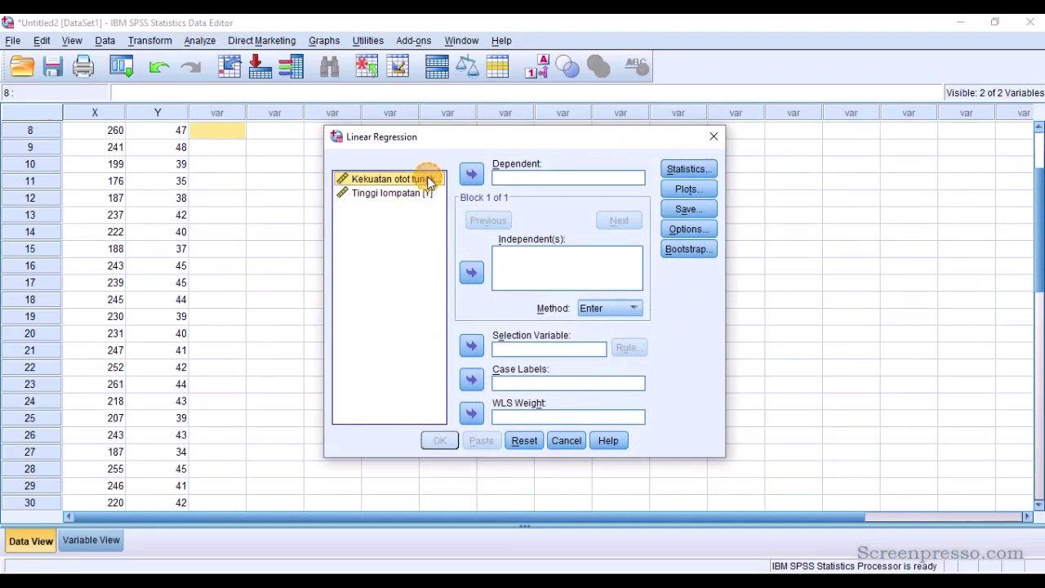
pyautogui.click(472, 272)
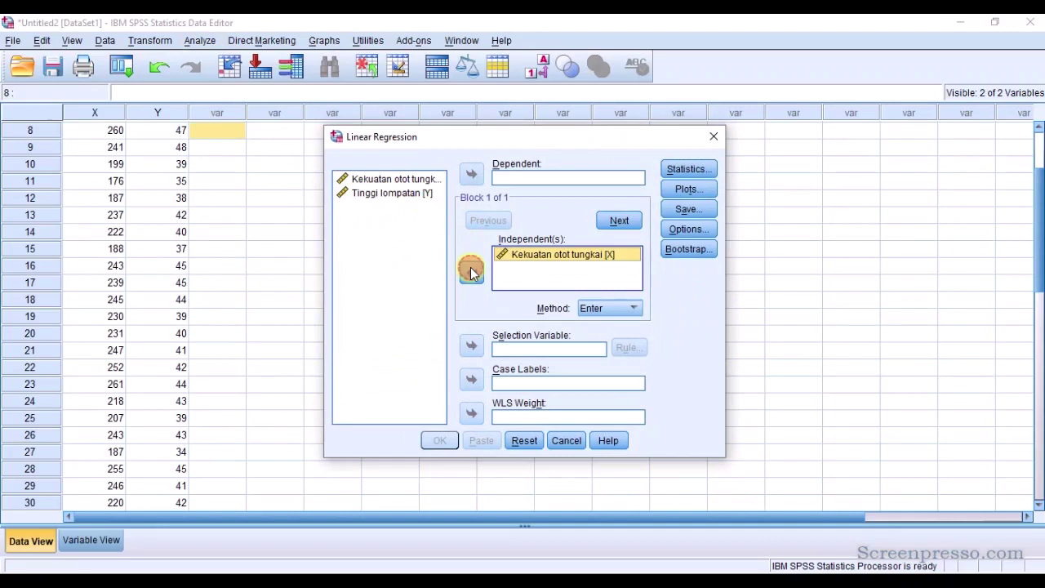
pyautogui.click(426, 196)
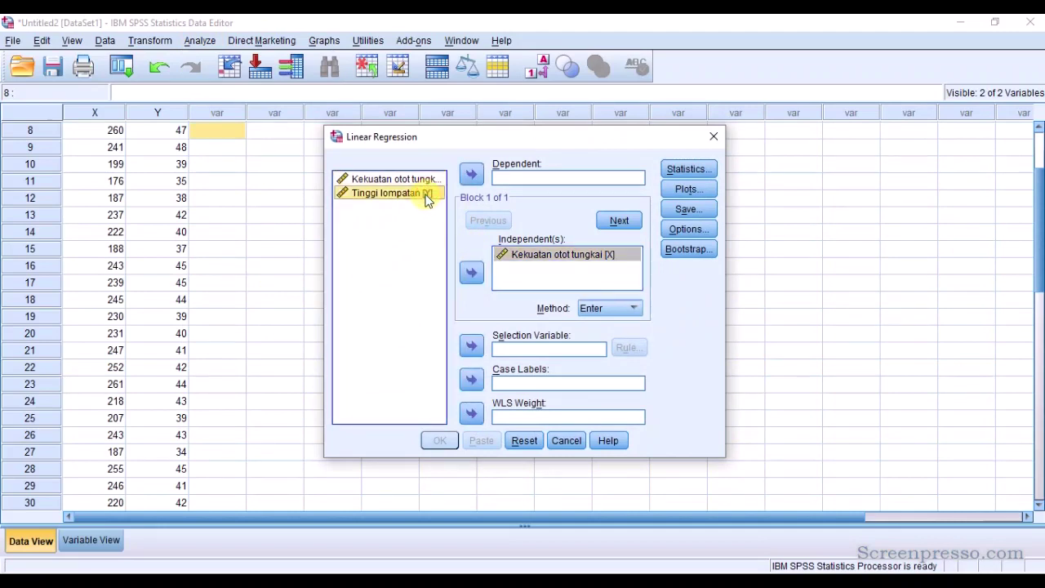
pyautogui.click(473, 177)
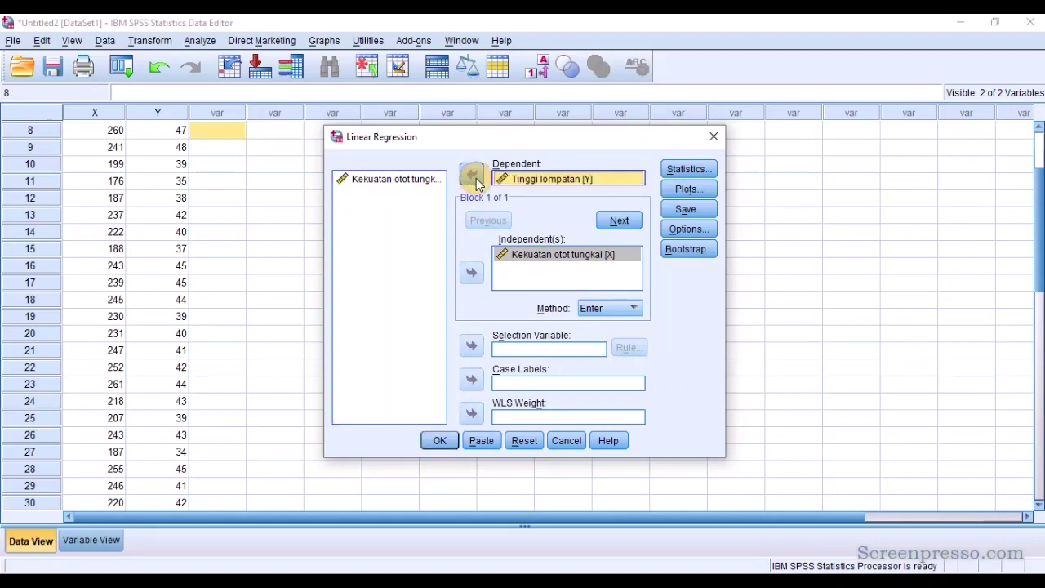
# Keep Estimates and Model fit as the regression statistics and run the analysis.
pyautogui.click(688, 169)
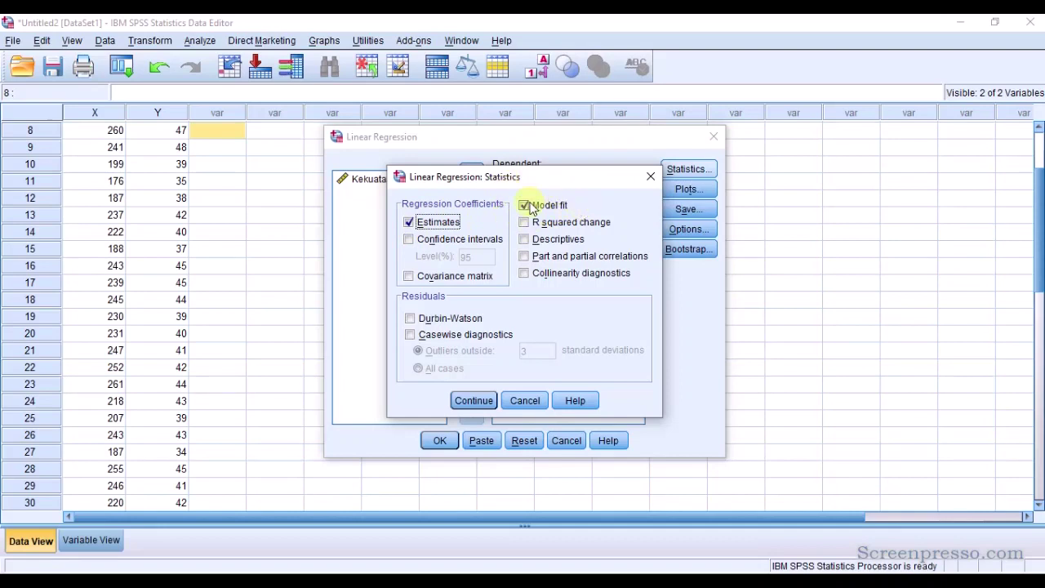
pyautogui.click(472, 400)
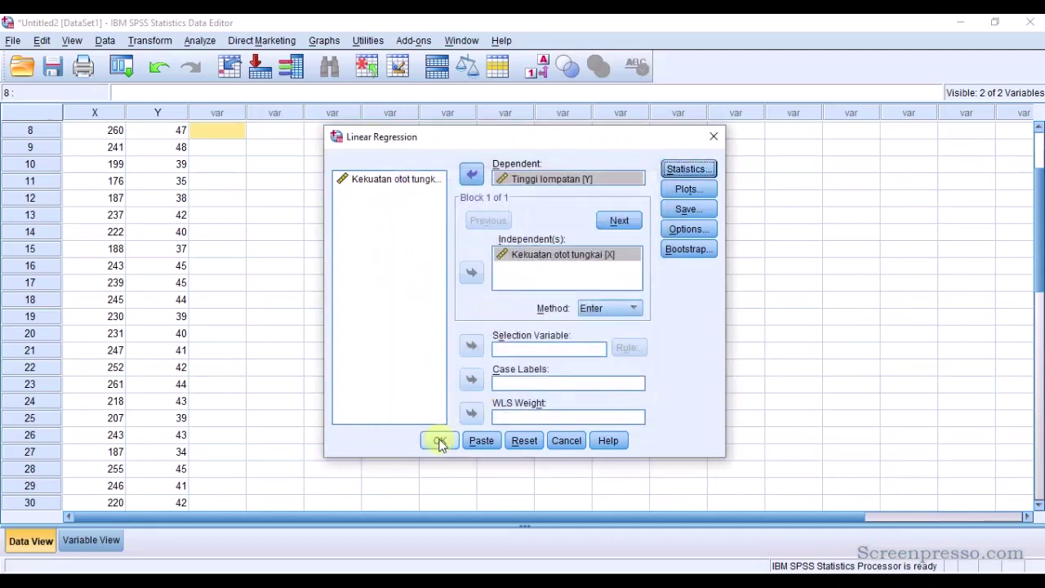
pyautogui.click(438, 444)
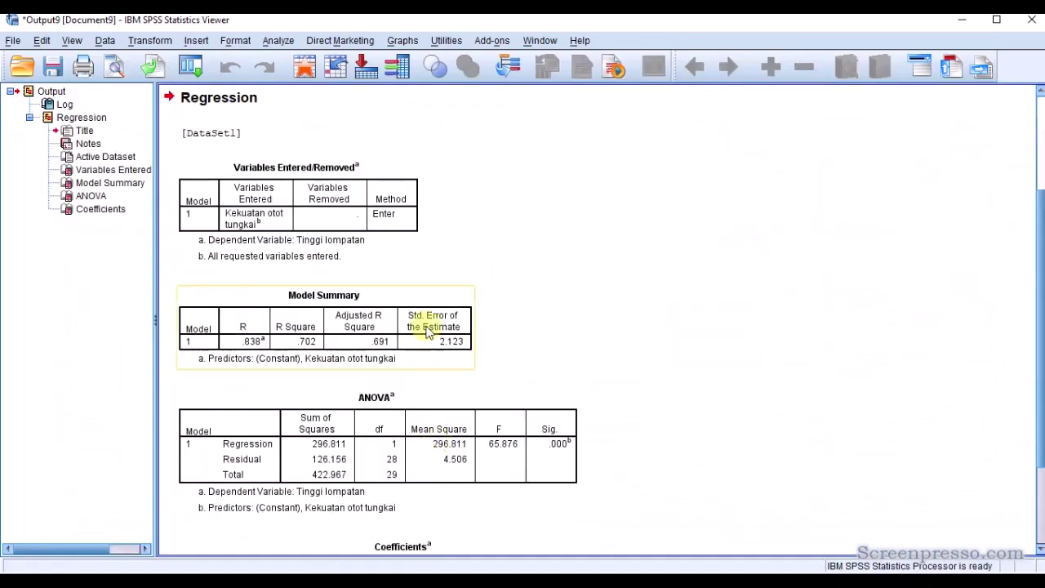
# Review the Variables Entered/Removed, Model Summary, ANOVA and Coefficients tables in the regression output.
pyautogui.click(121, 171)
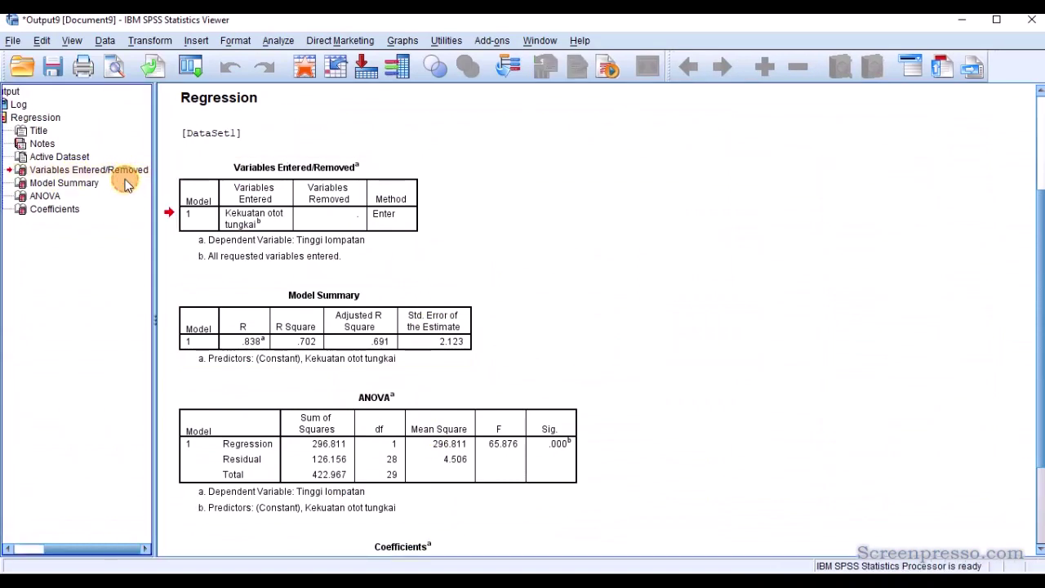
pyautogui.click(94, 186)
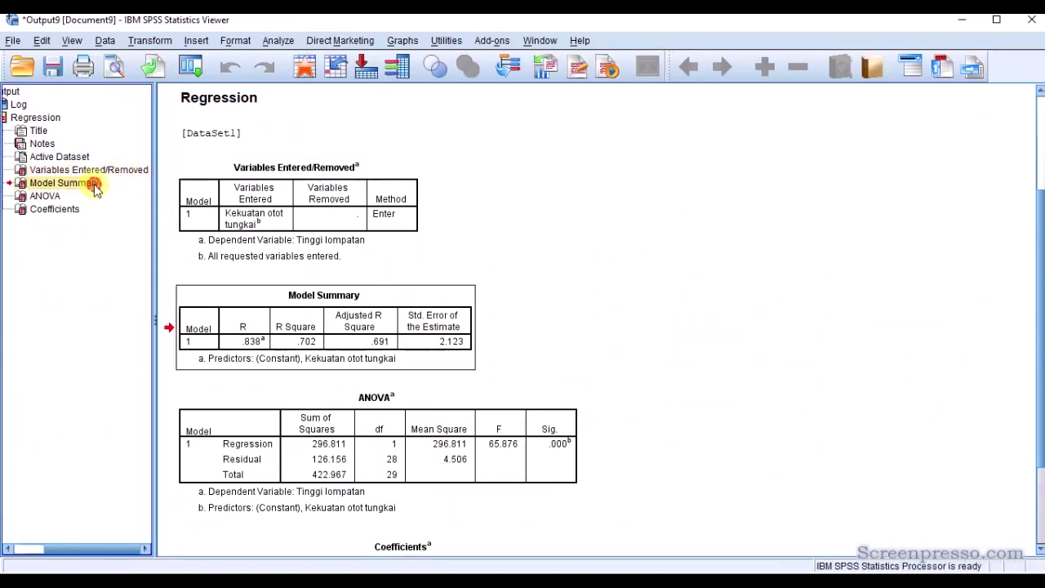
pyautogui.click(57, 202)
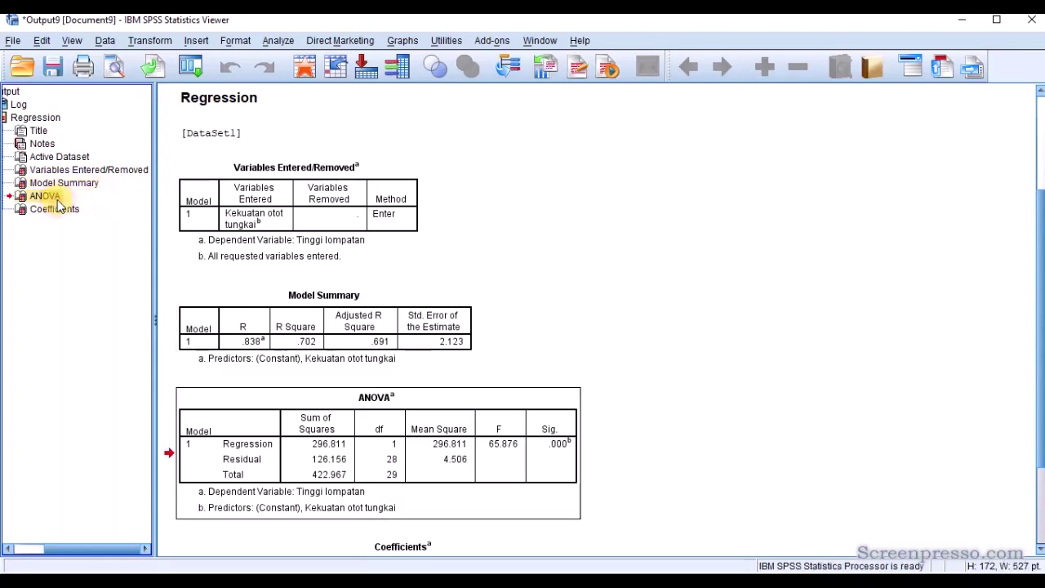
pyautogui.click(56, 211)
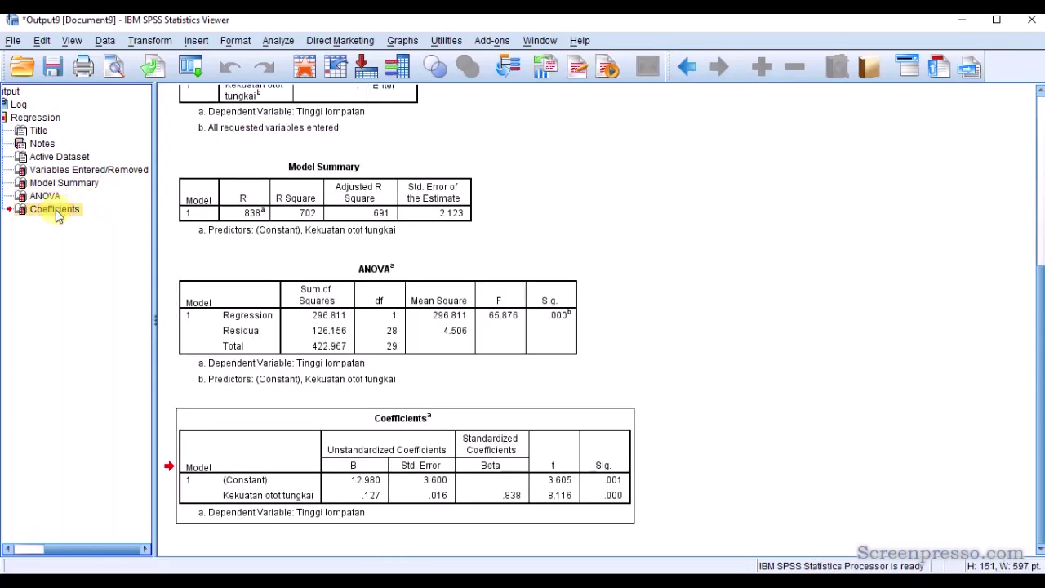